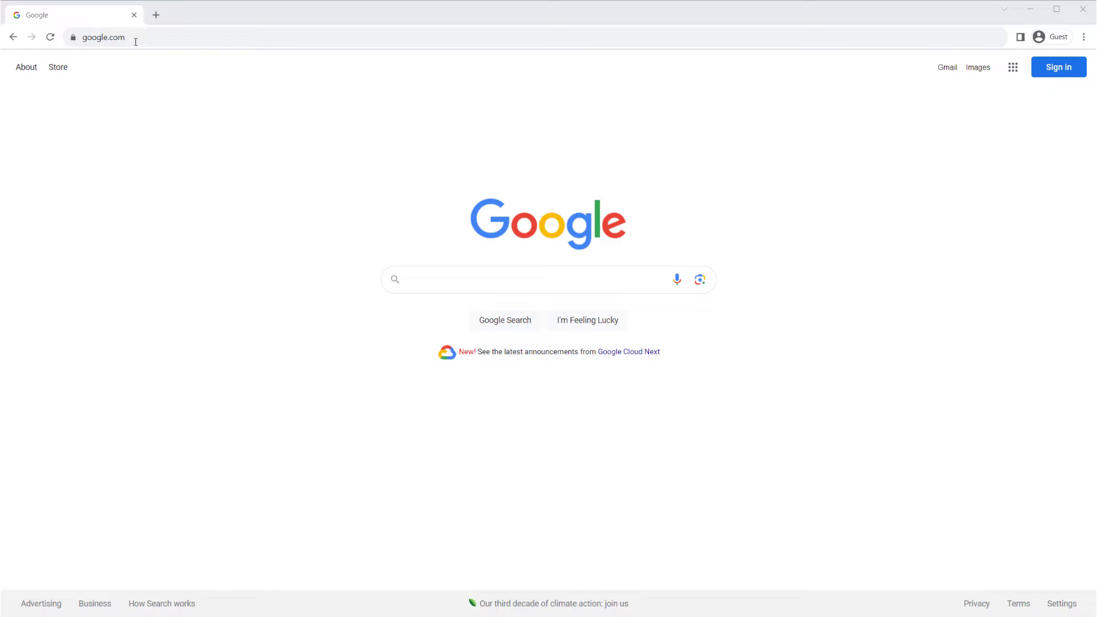
pyautogui.click(136, 39)
pyautogui.write('https:')
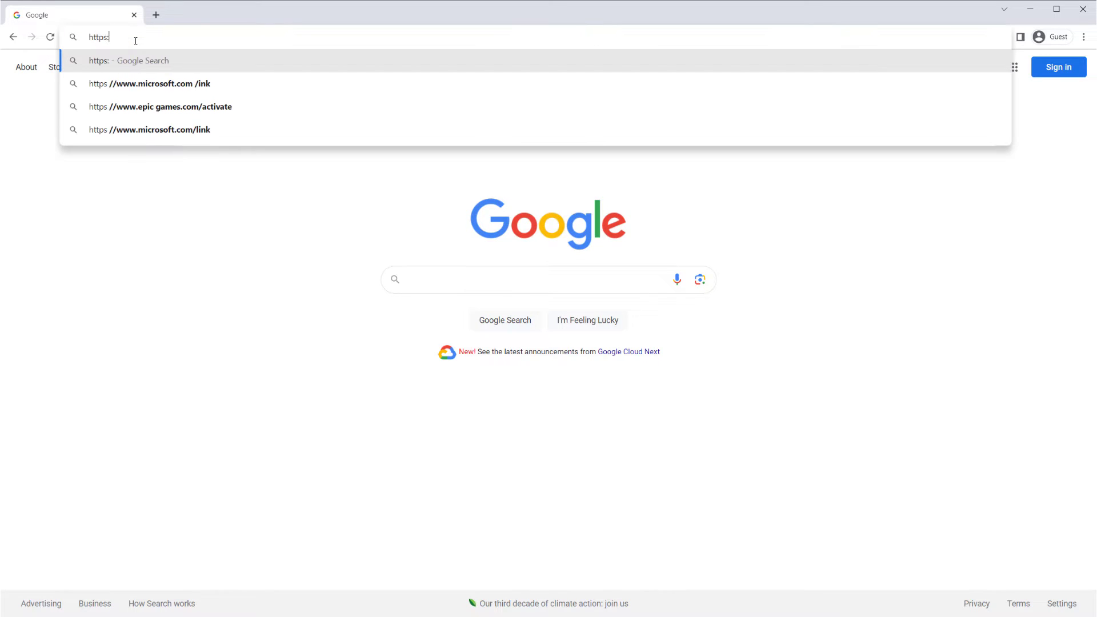
pyautogui.write('//webhook.site')
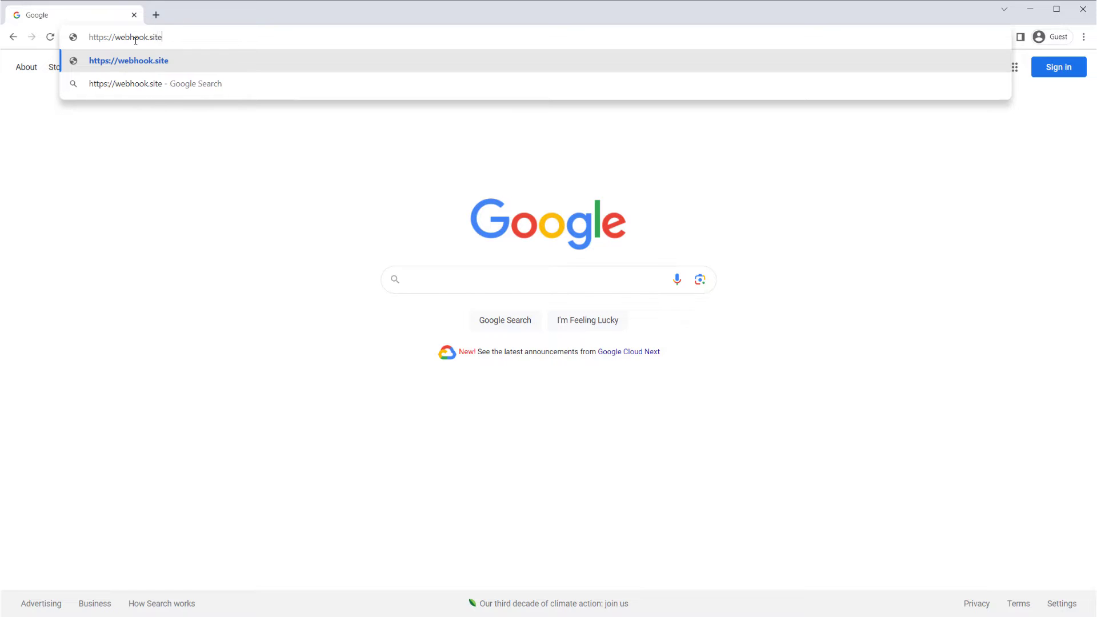
pyautogui.press('Return')
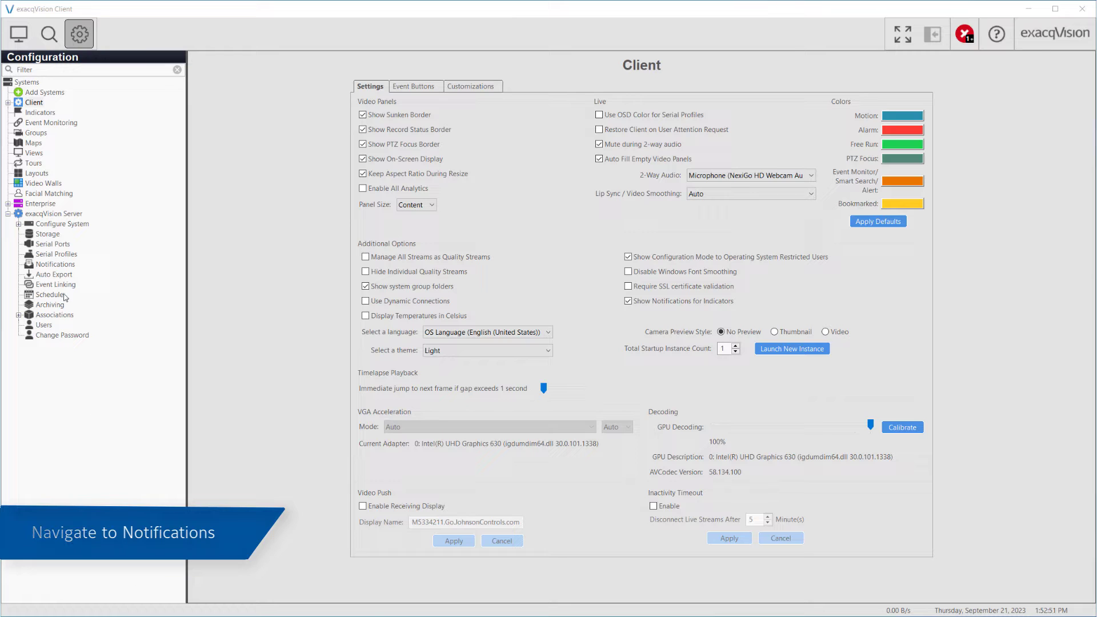
pyautogui.click(65, 266)
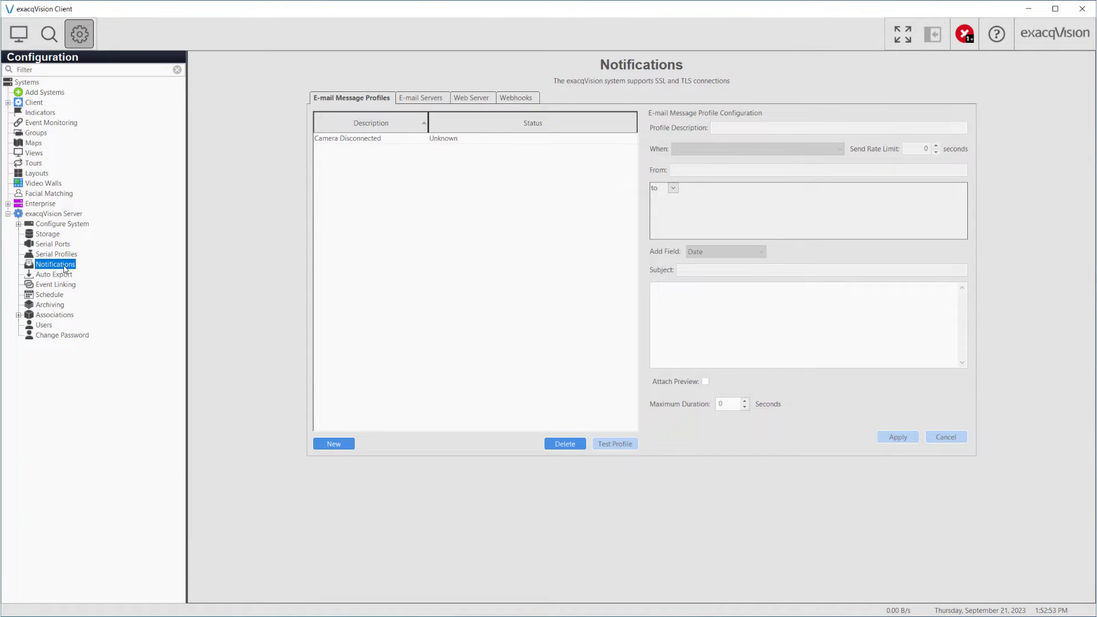
pyautogui.click(516, 98)
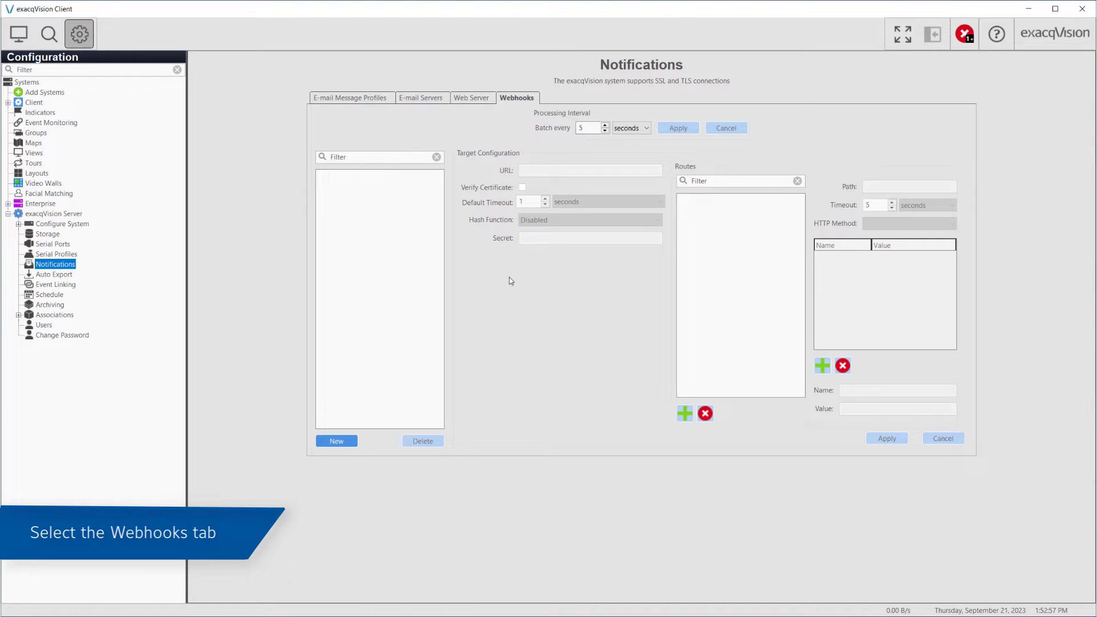
pyautogui.click(350, 443)
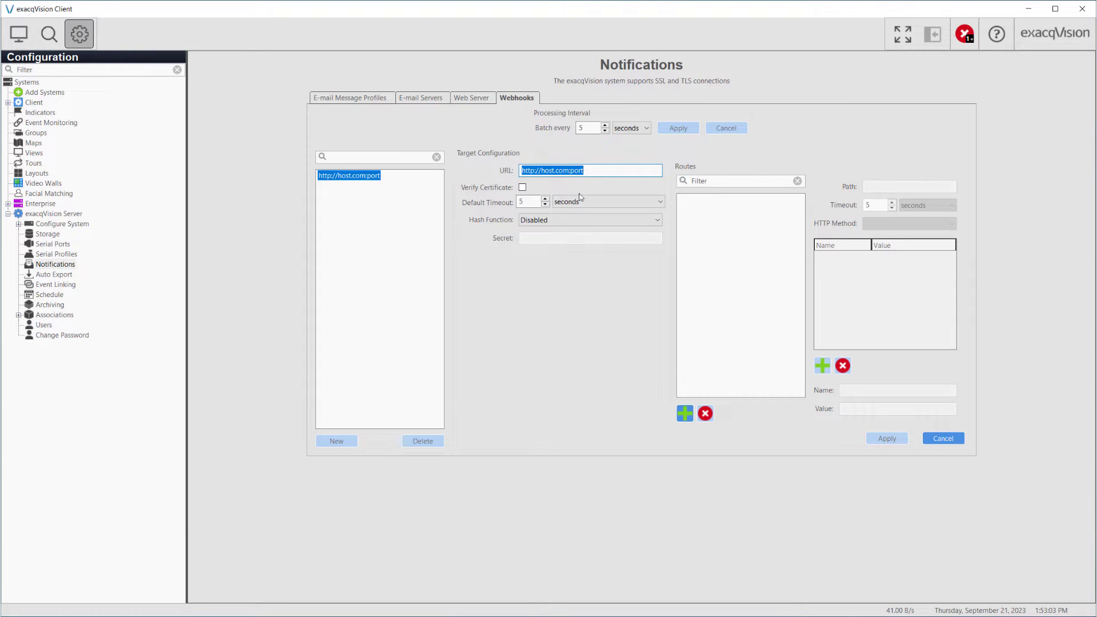
pyautogui.click(592, 171)
pyautogui.moveTo(592, 171); pyautogui.dragTo(504, 171)
pyautogui.write('https:')
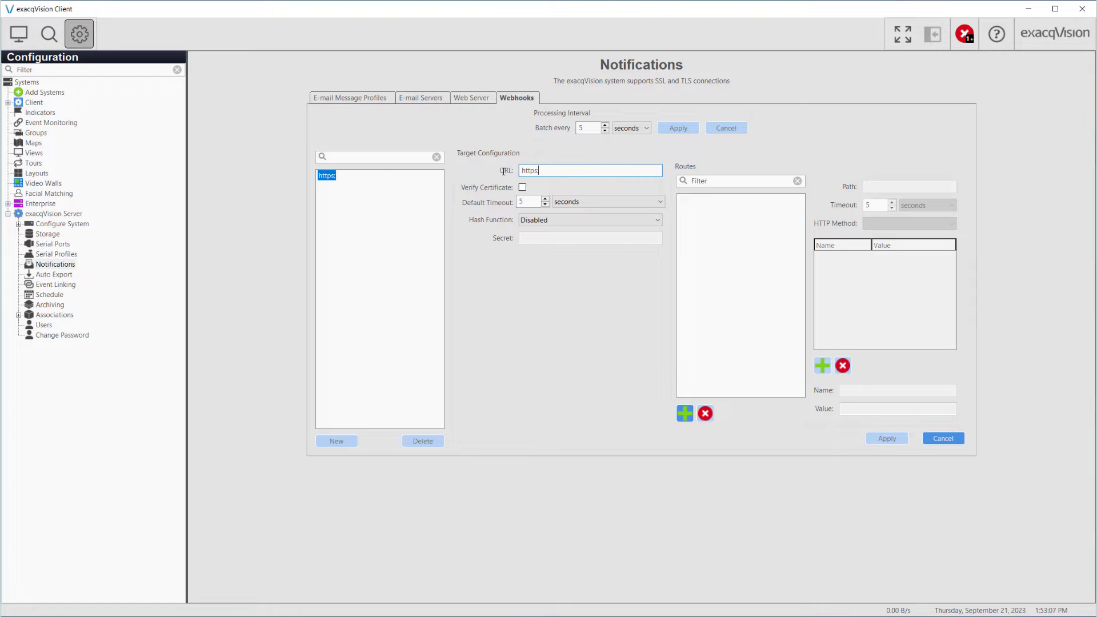
pyautogui.write('//webhook.site')
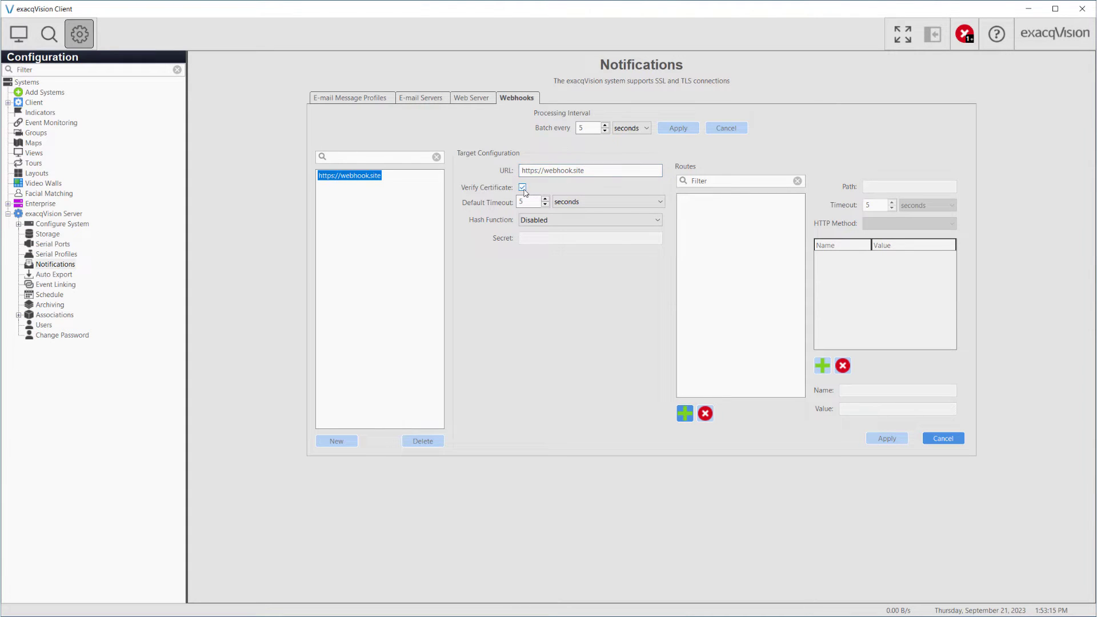
pyautogui.click(523, 188)
pyautogui.click(657, 222)
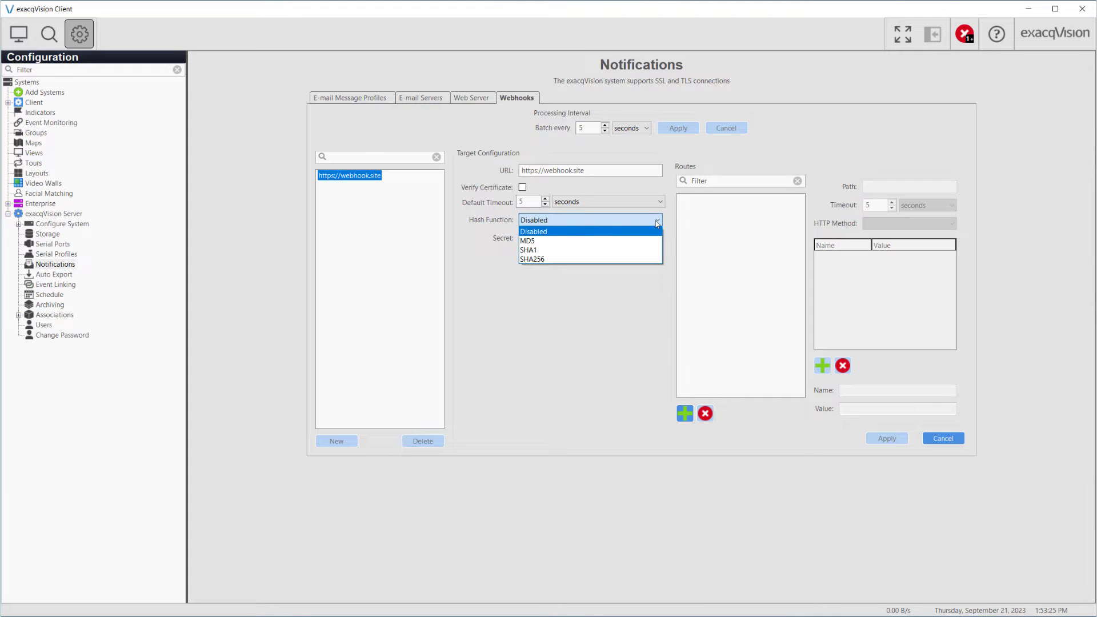
pyautogui.click(639, 241)
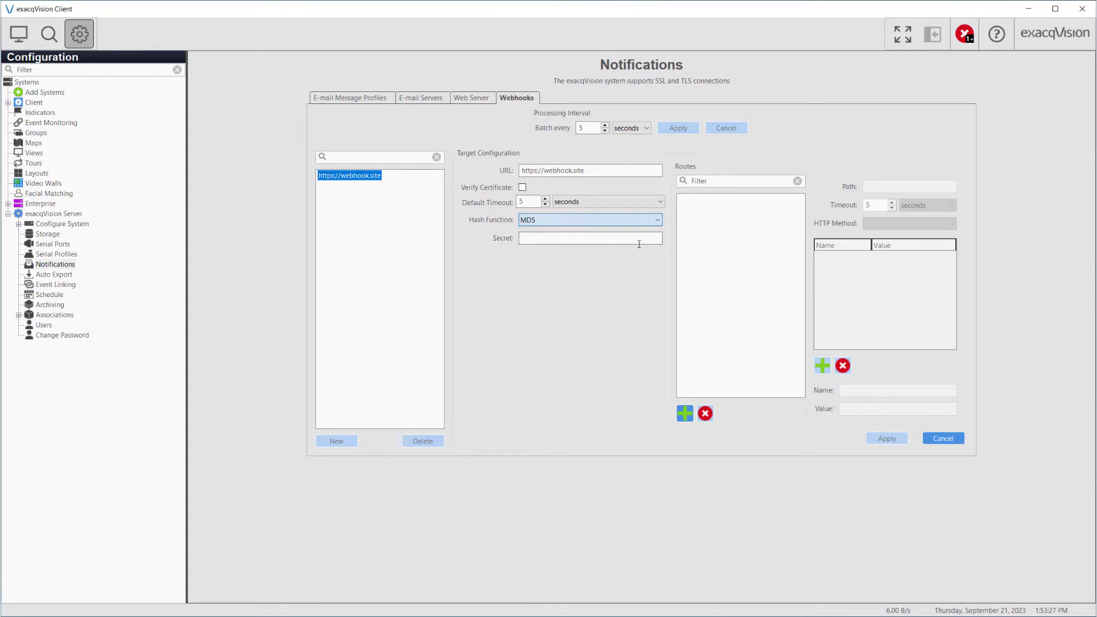
pyautogui.click(639, 243)
pyautogui.click(658, 221)
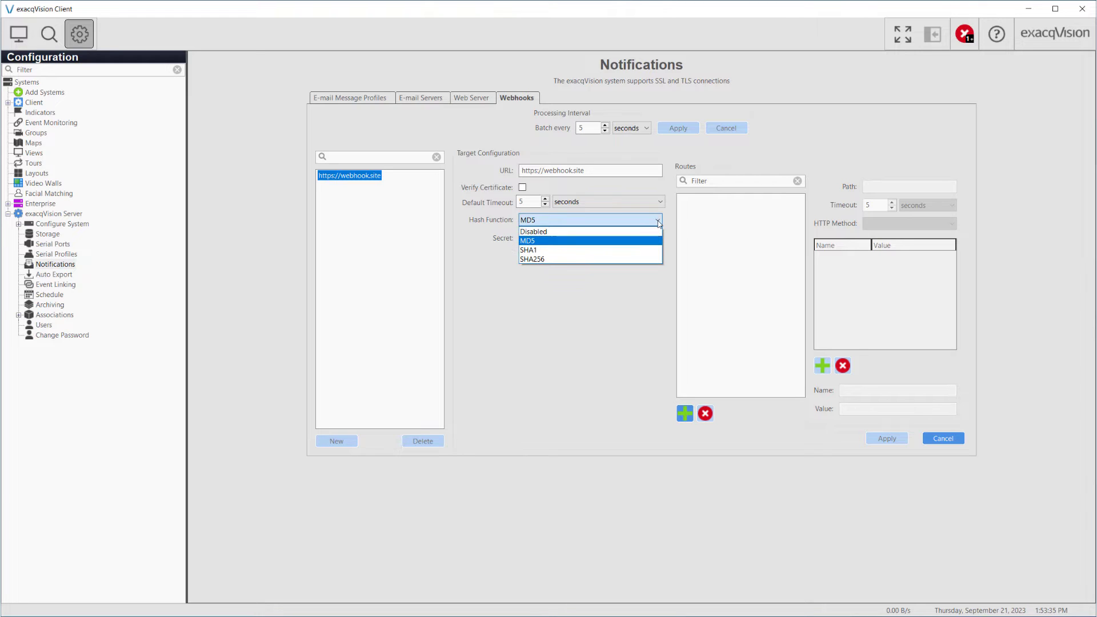
pyautogui.click(649, 232)
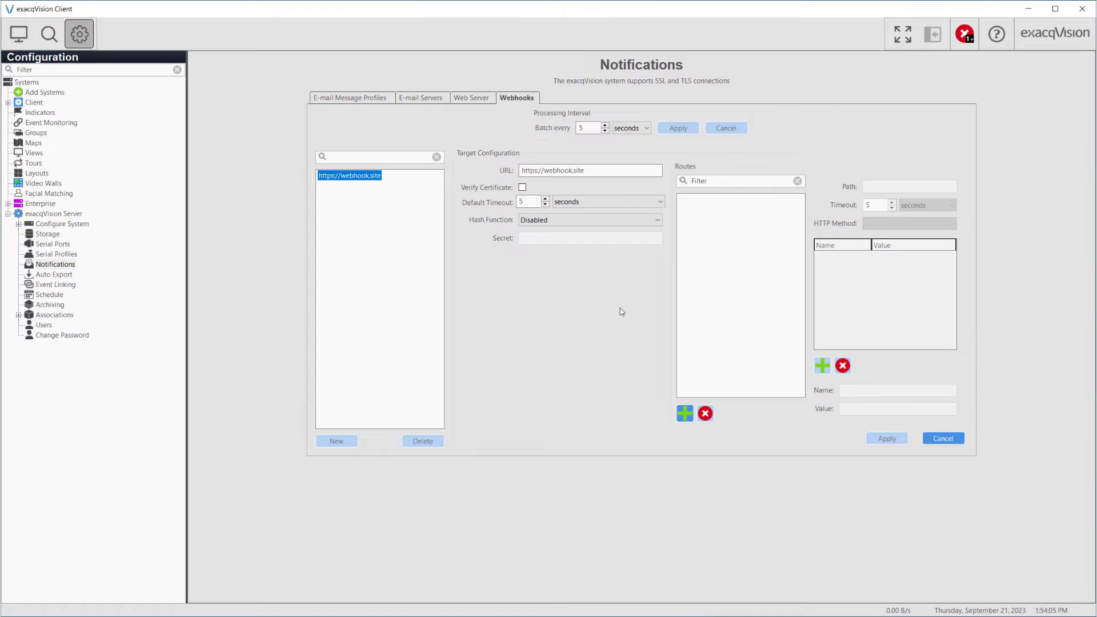
# Step: Add a route with the pasted webhook.site ID as its path and a 'name' header holding a first name
pyautogui.click(686, 414)
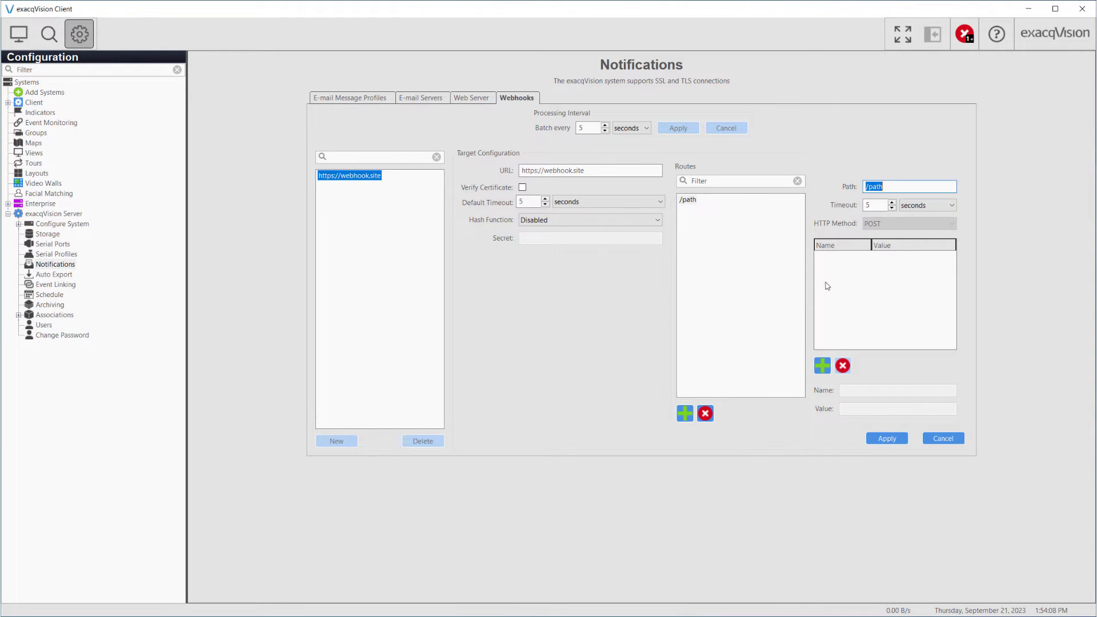
pyautogui.moveTo(890, 187); pyautogui.dragTo(837, 204)
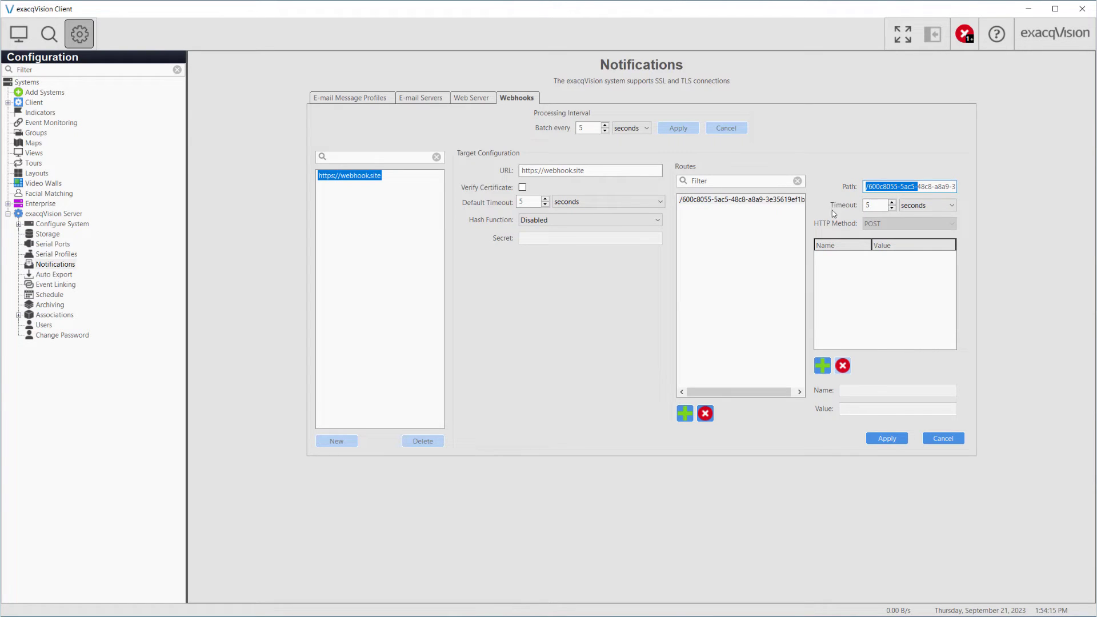
pyautogui.click(925, 188)
pyautogui.click(823, 366)
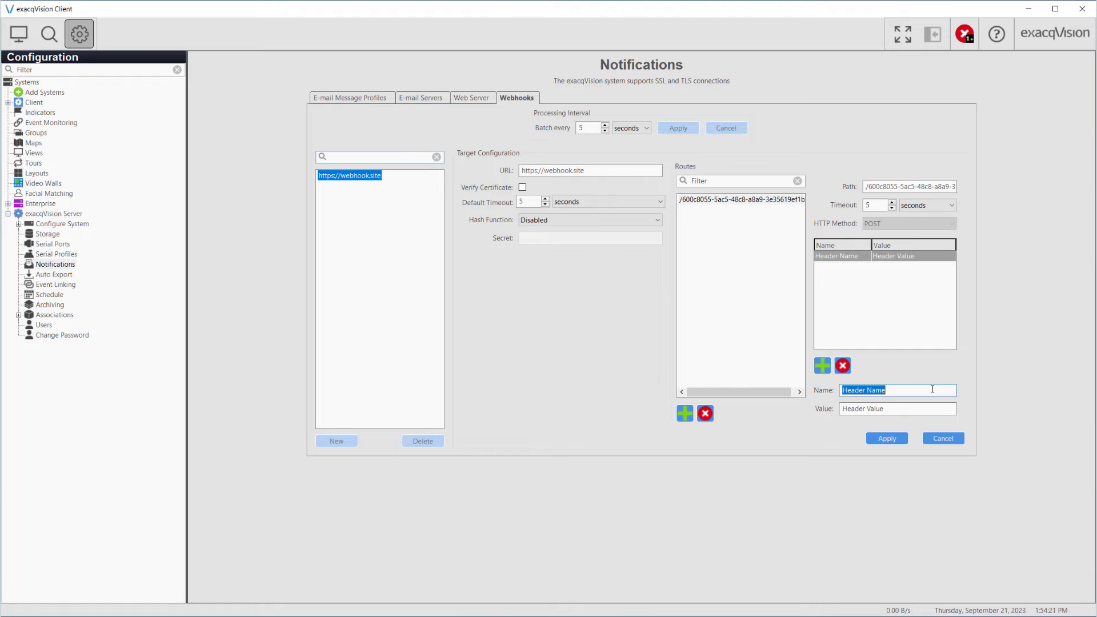
pyautogui.write('name')
pyautogui.press('Tab')
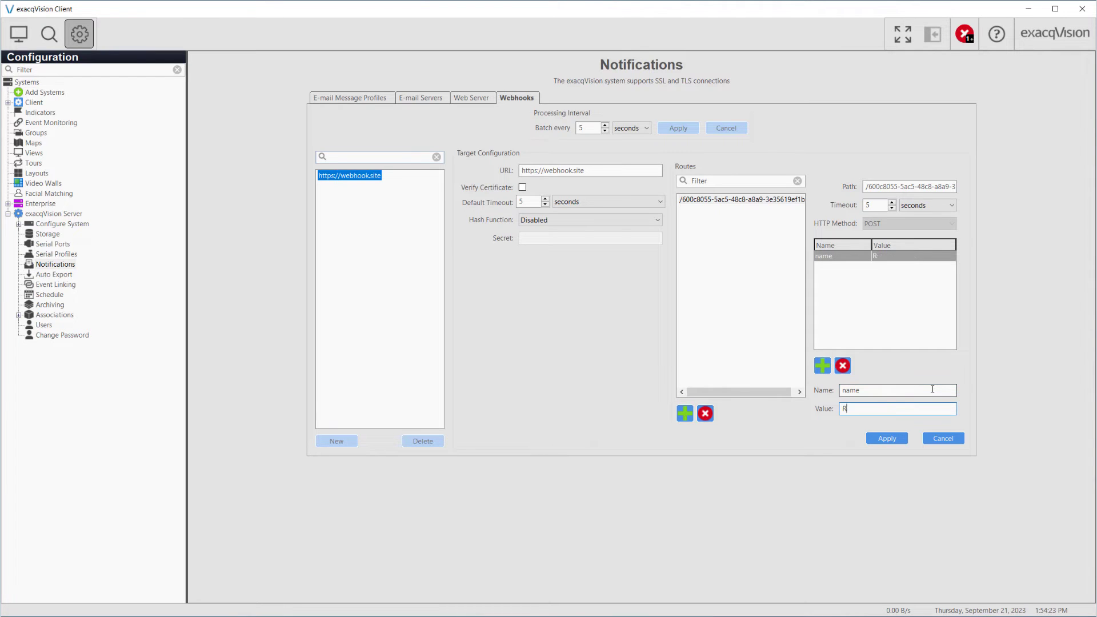
pyautogui.click(892, 438)
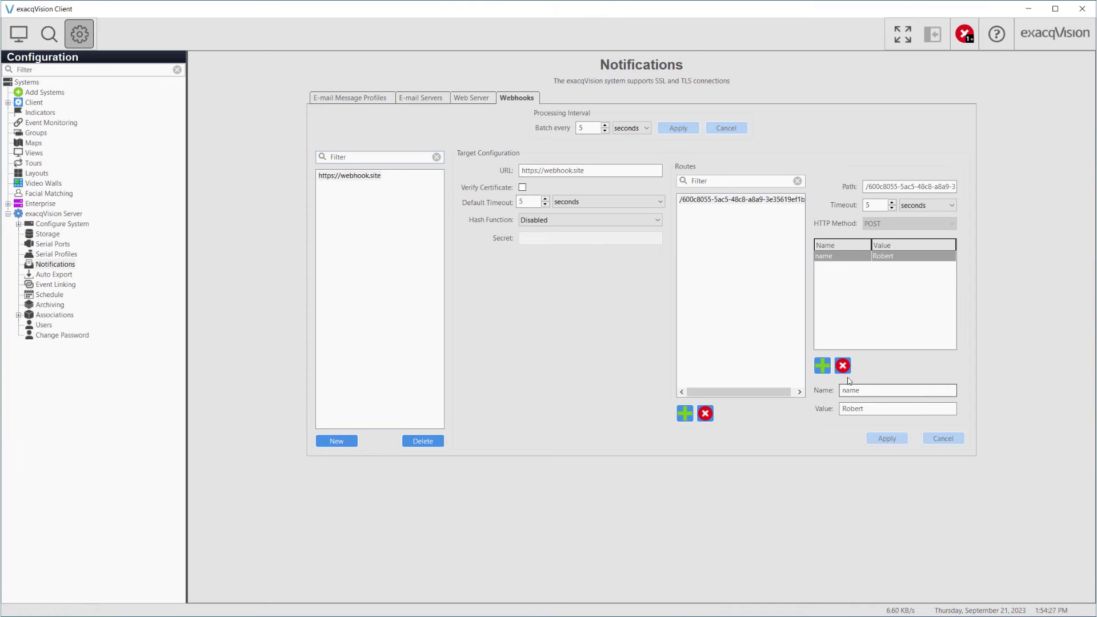
# Step: Add 'surname' and 'userid' headers with their surname and user ID values, then apply
pyautogui.click(823, 366)
pyautogui.write('surname')
pyautogui.press('Tab')
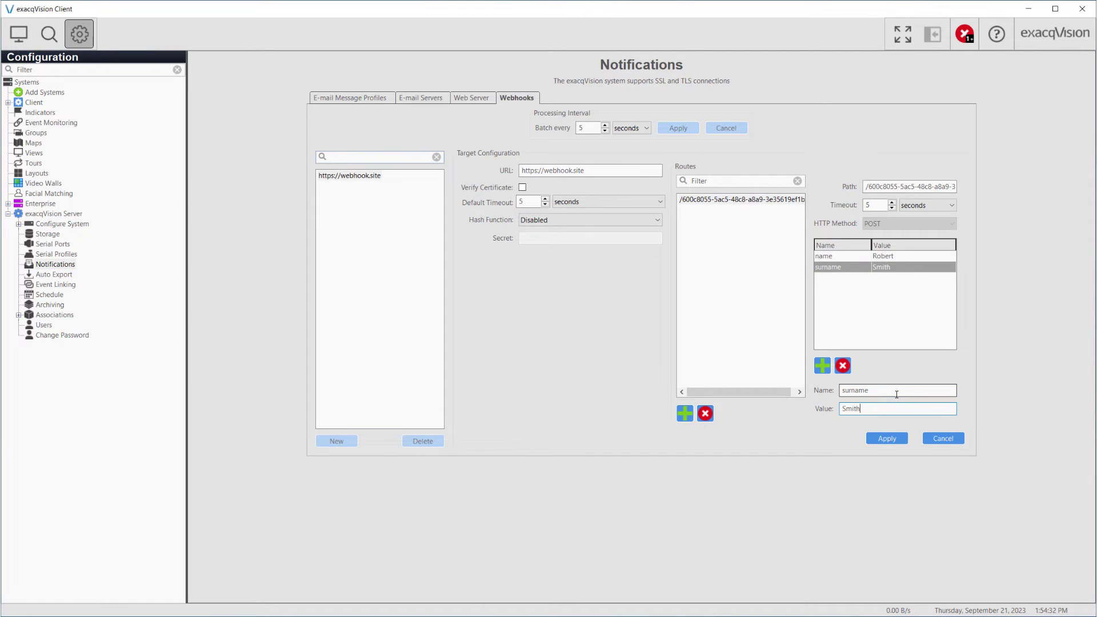
pyautogui.click(822, 365)
pyautogui.write('userid')
pyautogui.press('Tab')
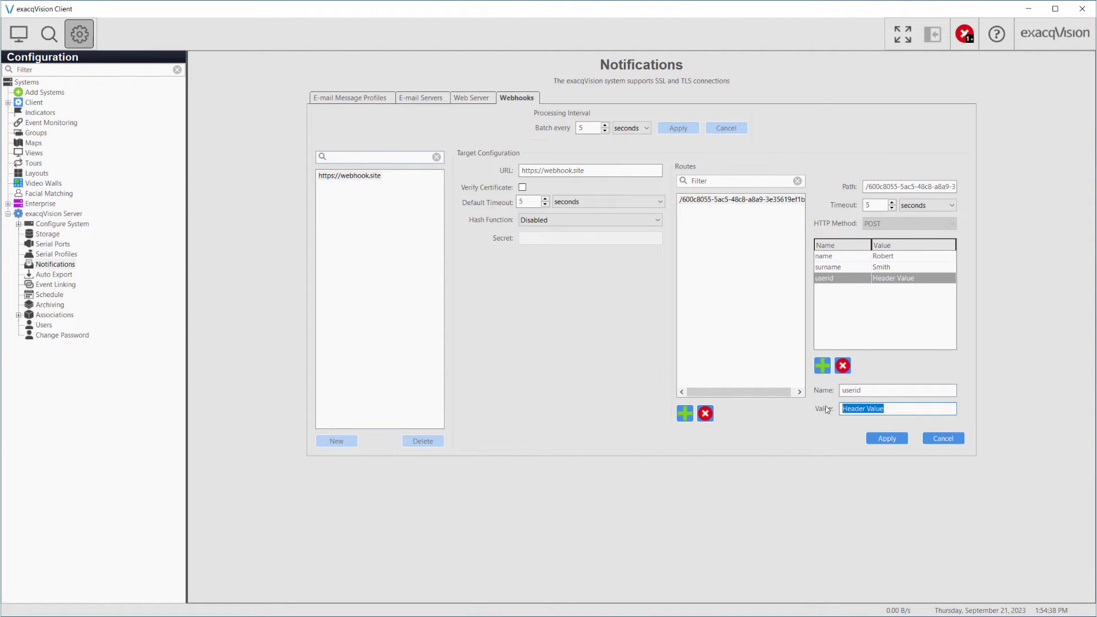
pyautogui.write('239720383')
pyautogui.click(881, 441)
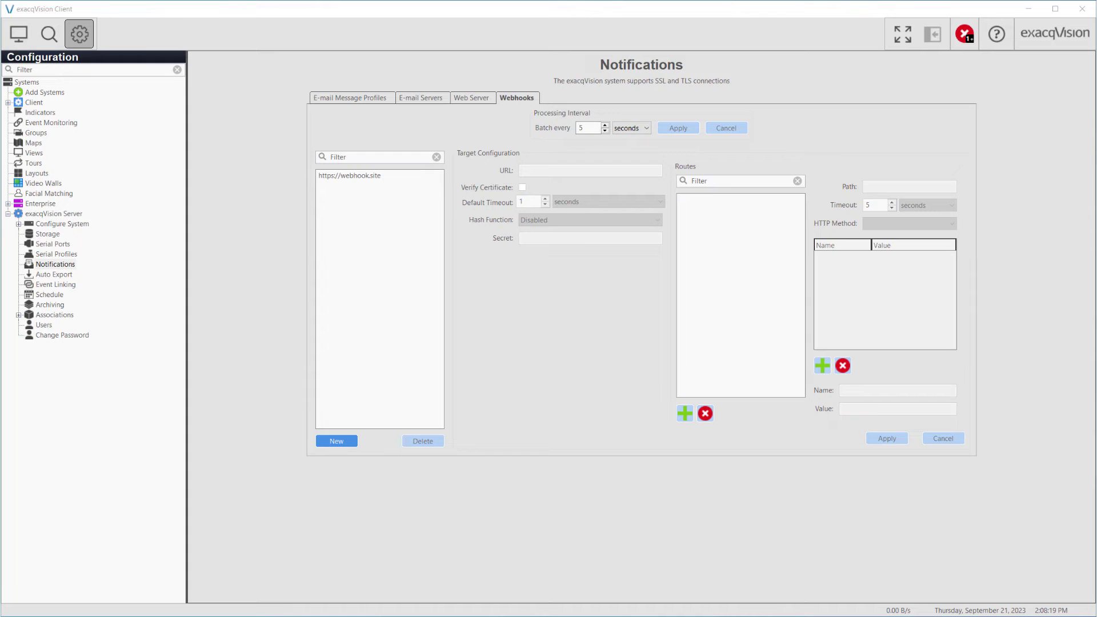
# Step: Create an event link from a new soft trigger 'Webhook' to a Webhook action on the webhook.site target
pyautogui.click(67, 287)
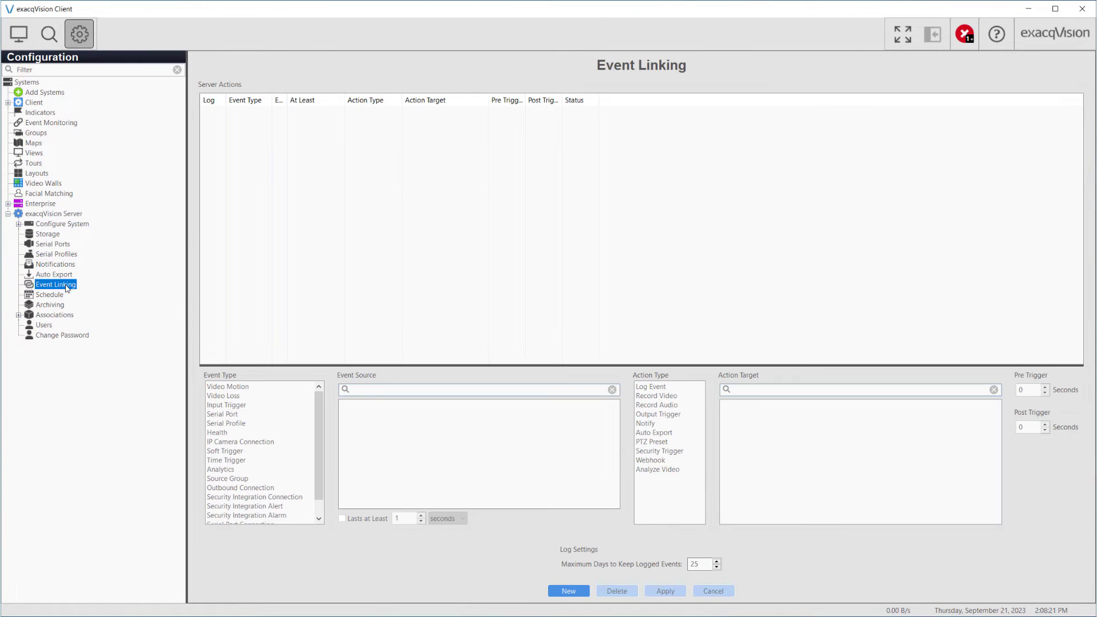
pyautogui.click(567, 591)
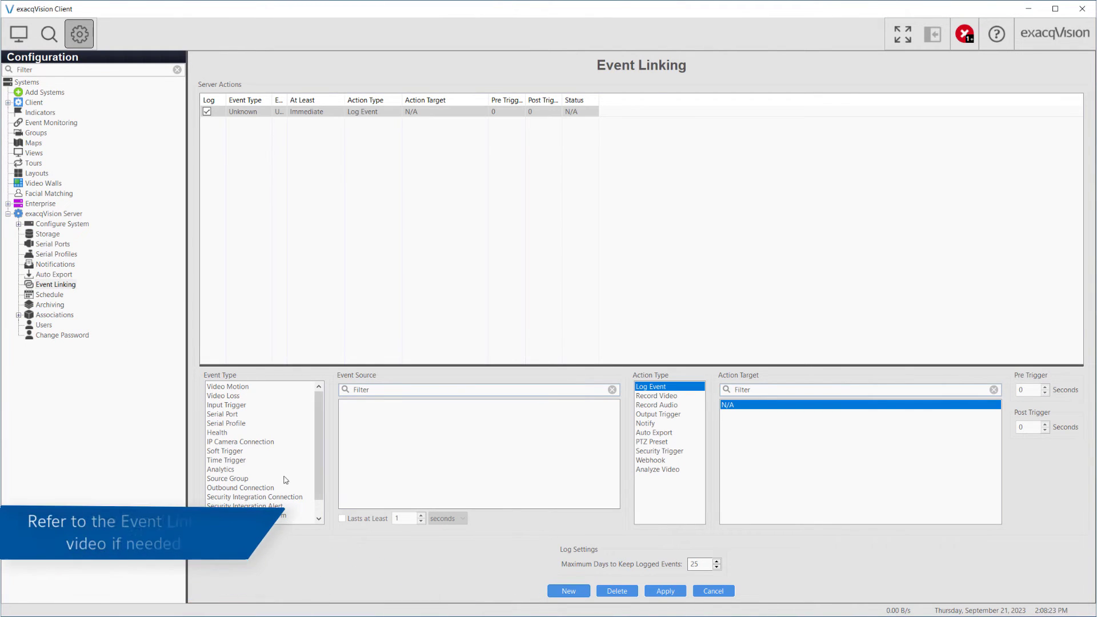
pyautogui.click(225, 451)
pyautogui.click(414, 519)
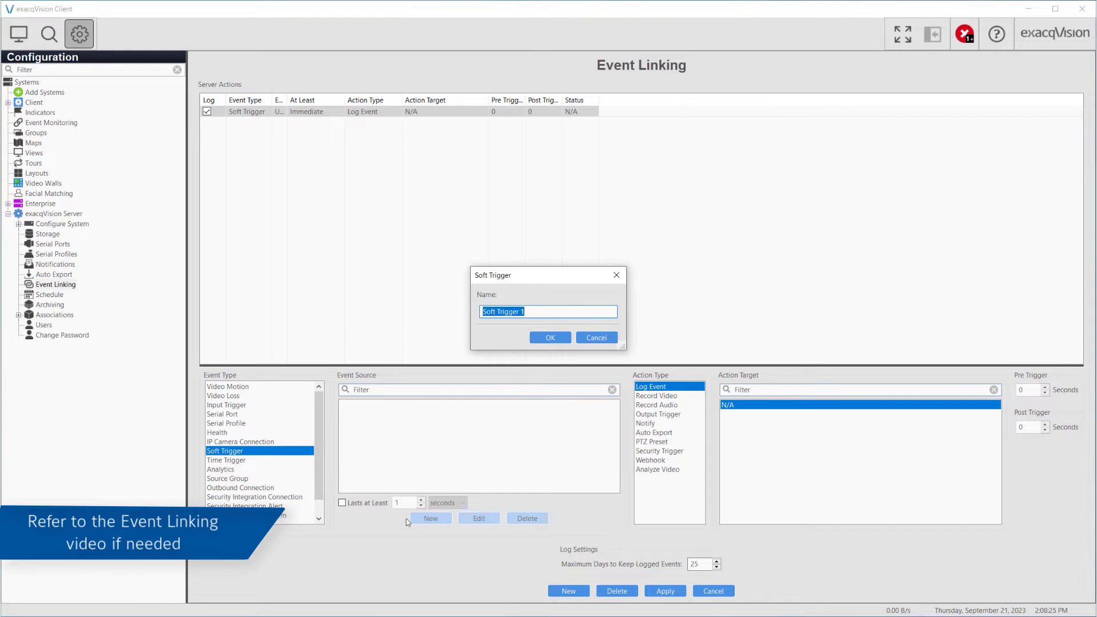
pyautogui.write('Webhoo')
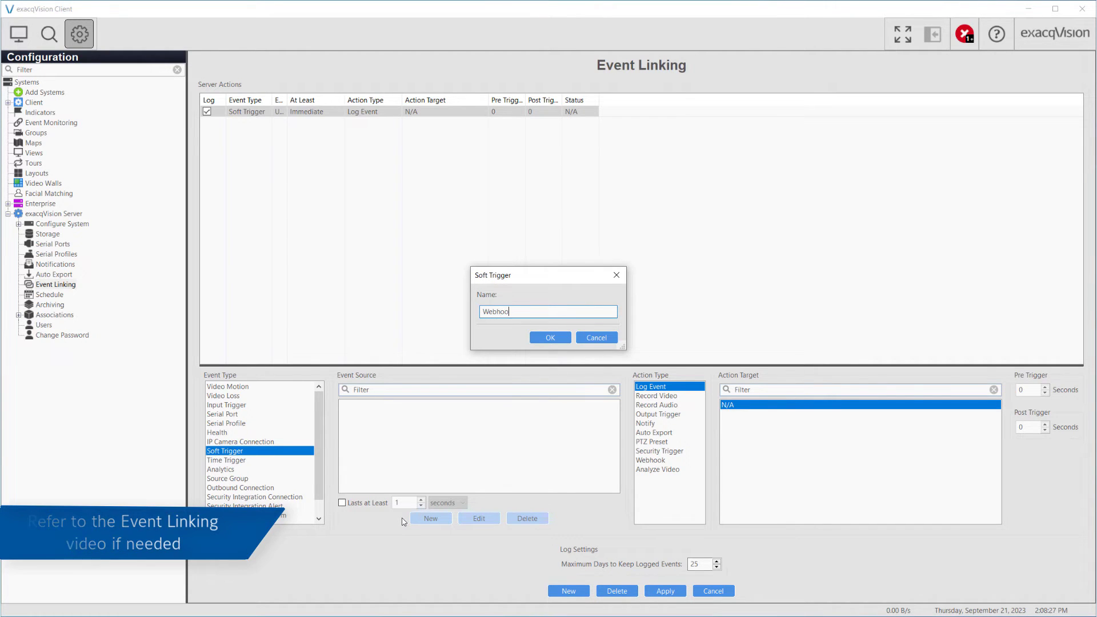
pyautogui.write('k')
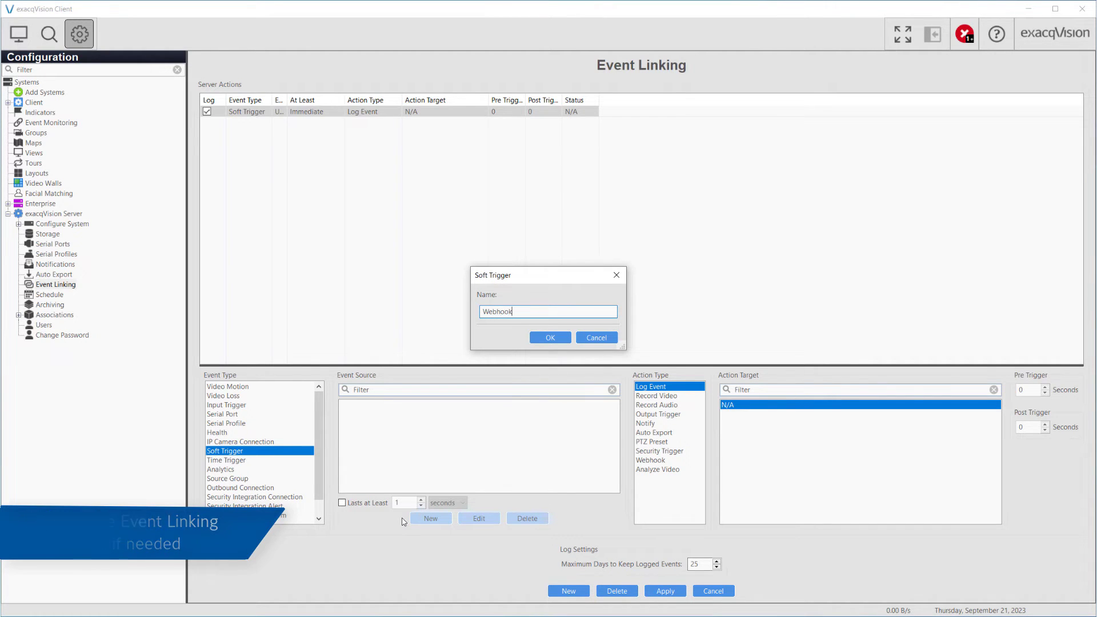
pyautogui.click(538, 339)
pyautogui.click(657, 462)
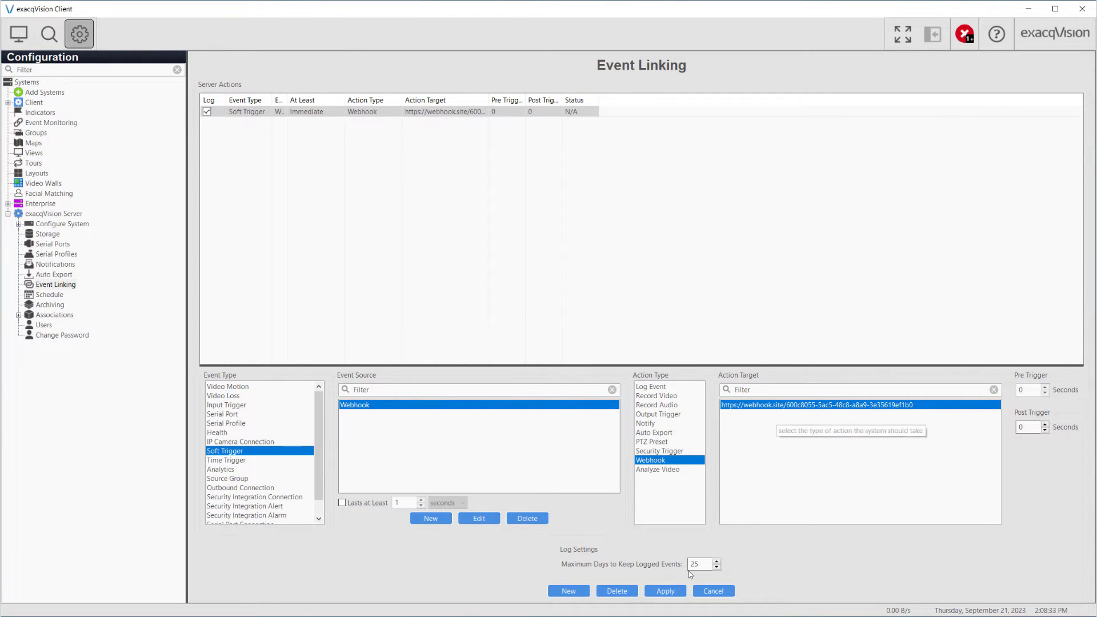
pyautogui.click(665, 591)
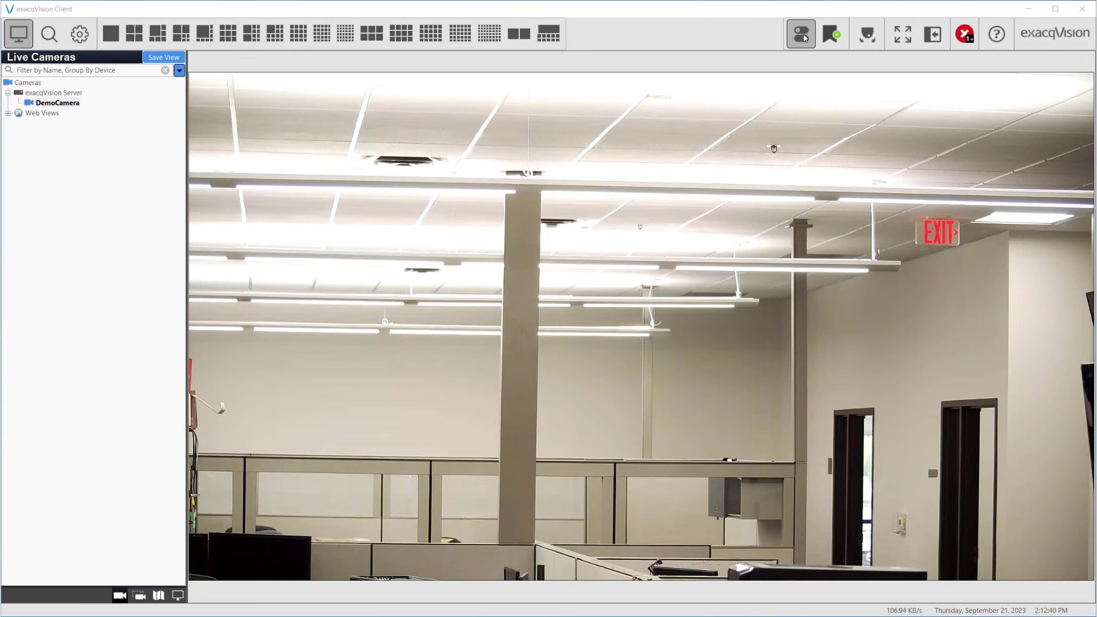
# Step: Switch the Webhook soft trigger to Alarm once, then back to Normal
pyautogui.click(803, 36)
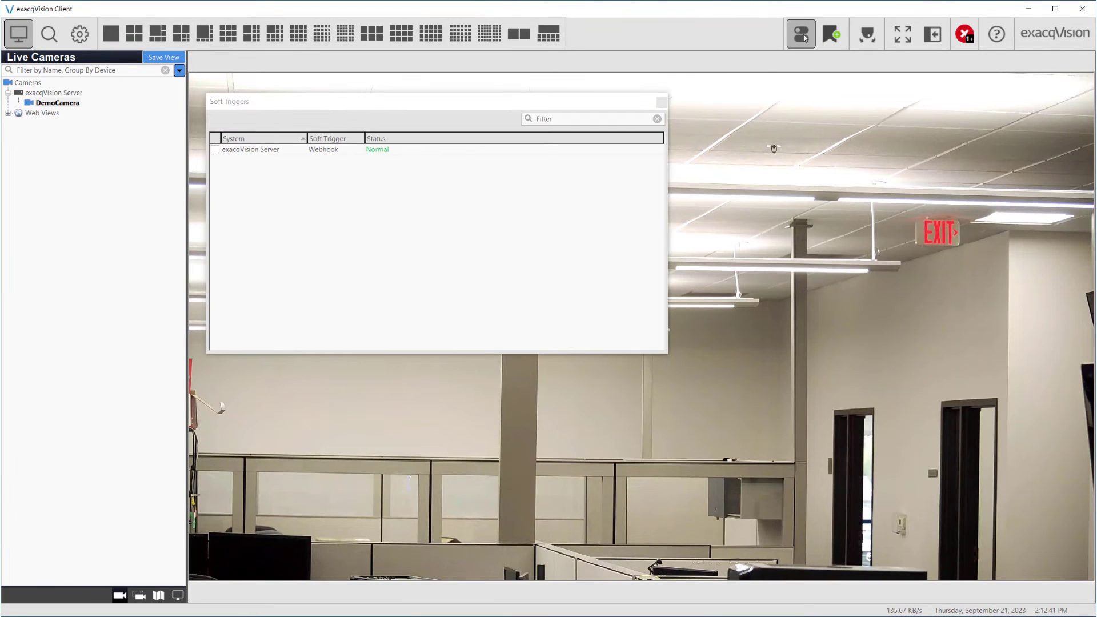
pyautogui.click(215, 150)
pyautogui.click(215, 150)
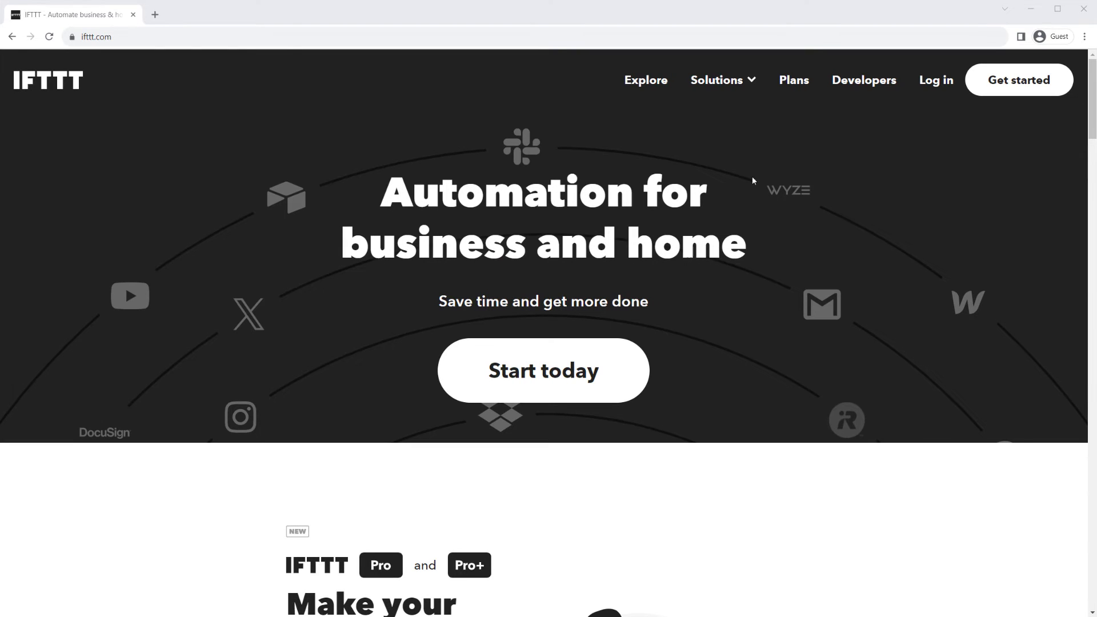
# Step: Show IFTTT's Explore page on the Services tab and scroll through the services grid
pyautogui.click(646, 81)
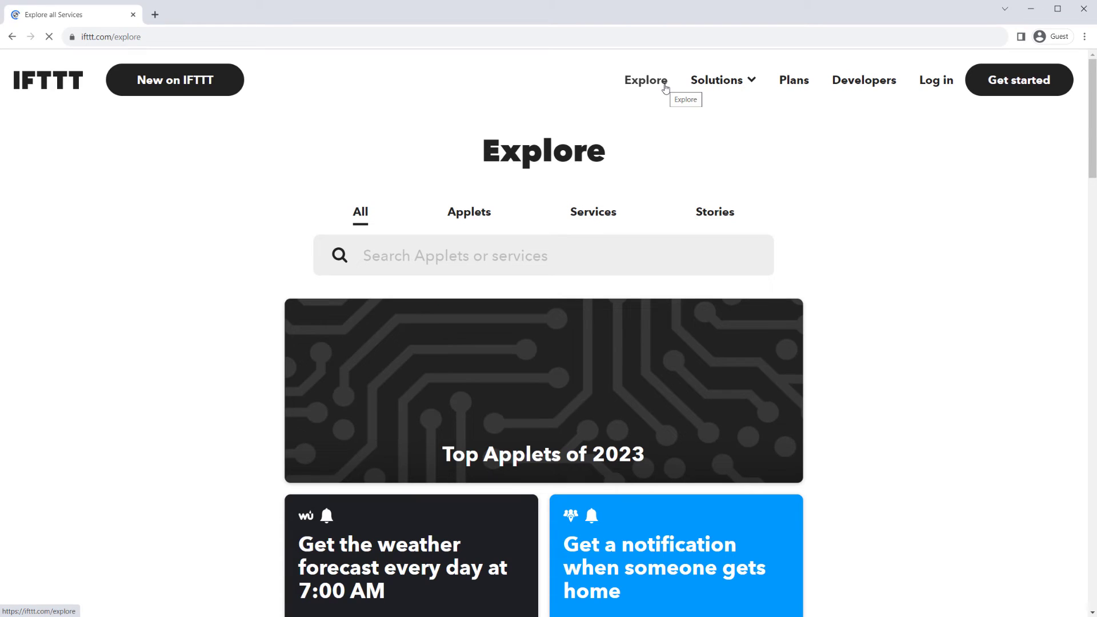
pyautogui.click(586, 222)
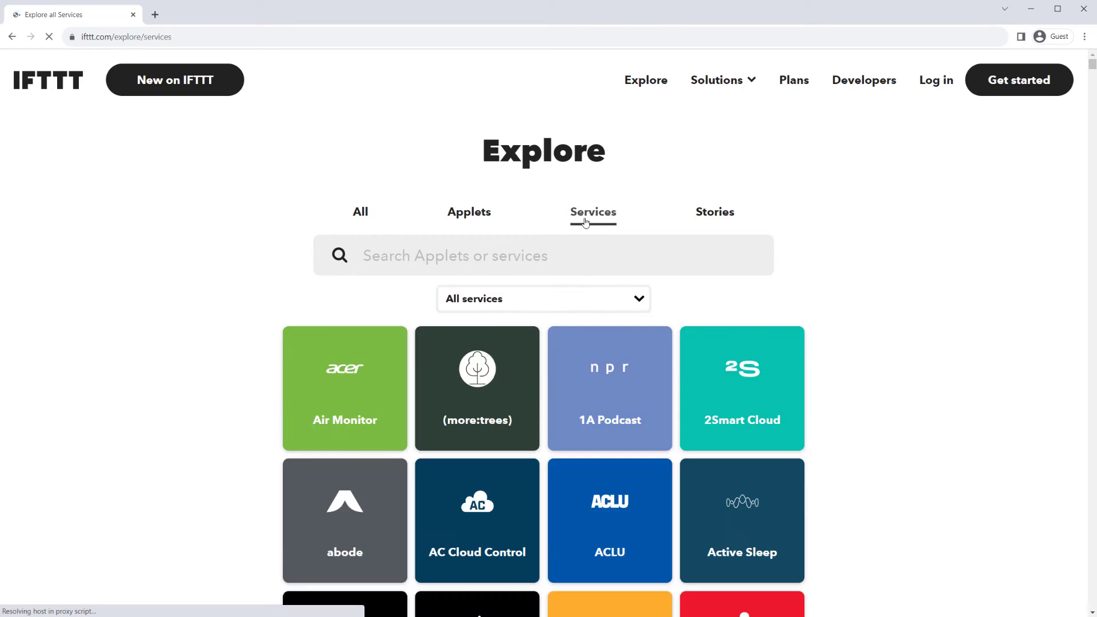
pyautogui.moveTo(1093, 72); pyautogui.dragTo(1094, 112)
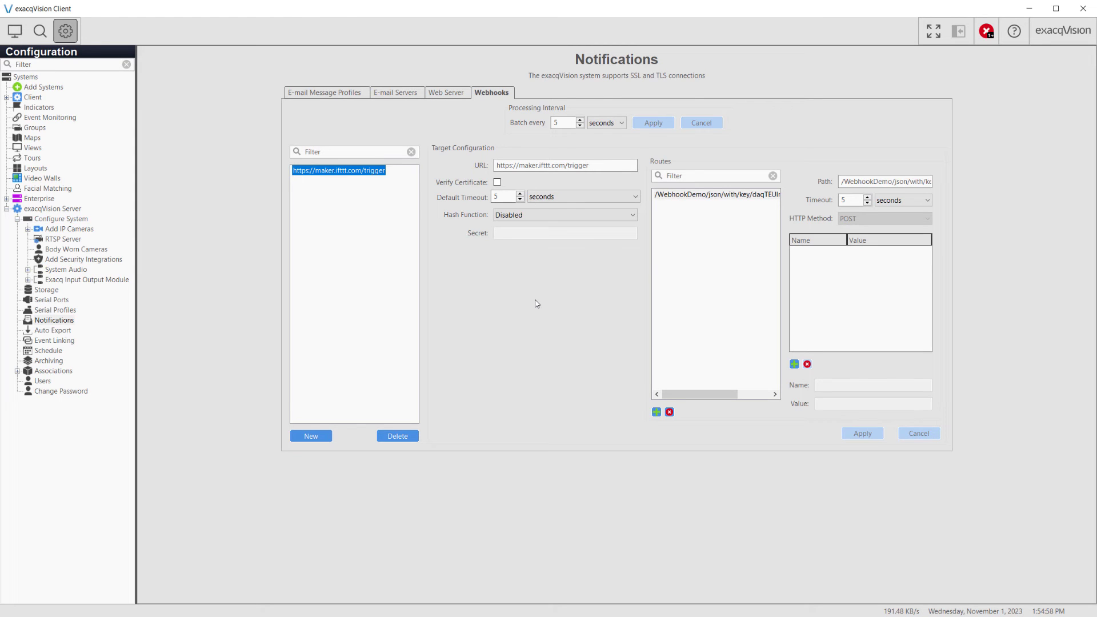
# Step: Activate the Webhook soft trigger to light the lamp, then deactivate it to turn the lamp off
pyautogui.click(61, 343)
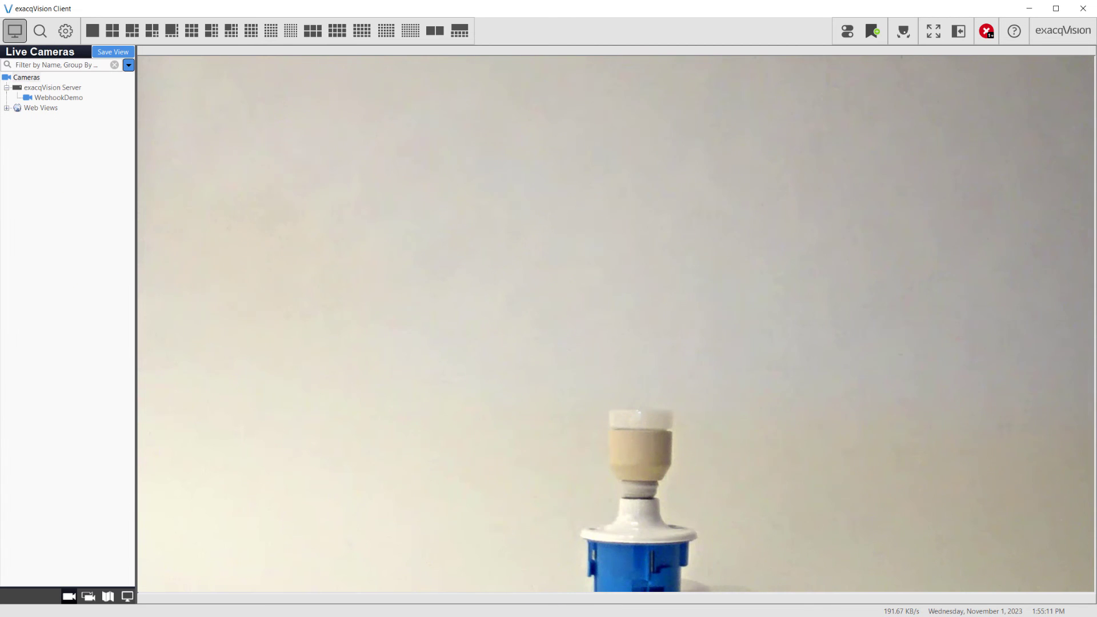
pyautogui.click(847, 30)
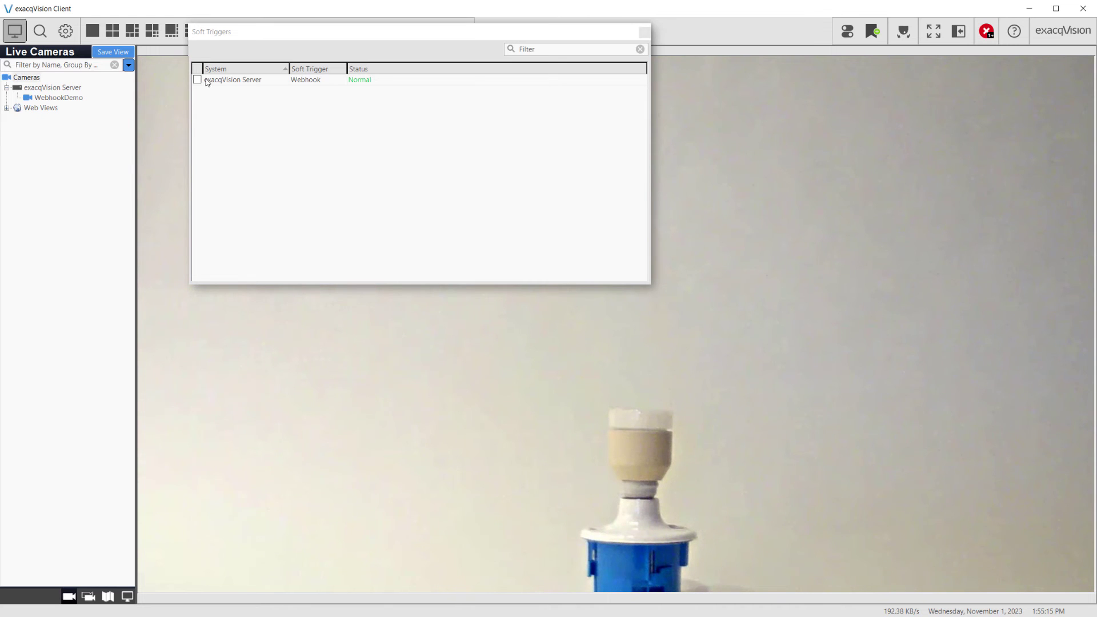
pyautogui.click(198, 81)
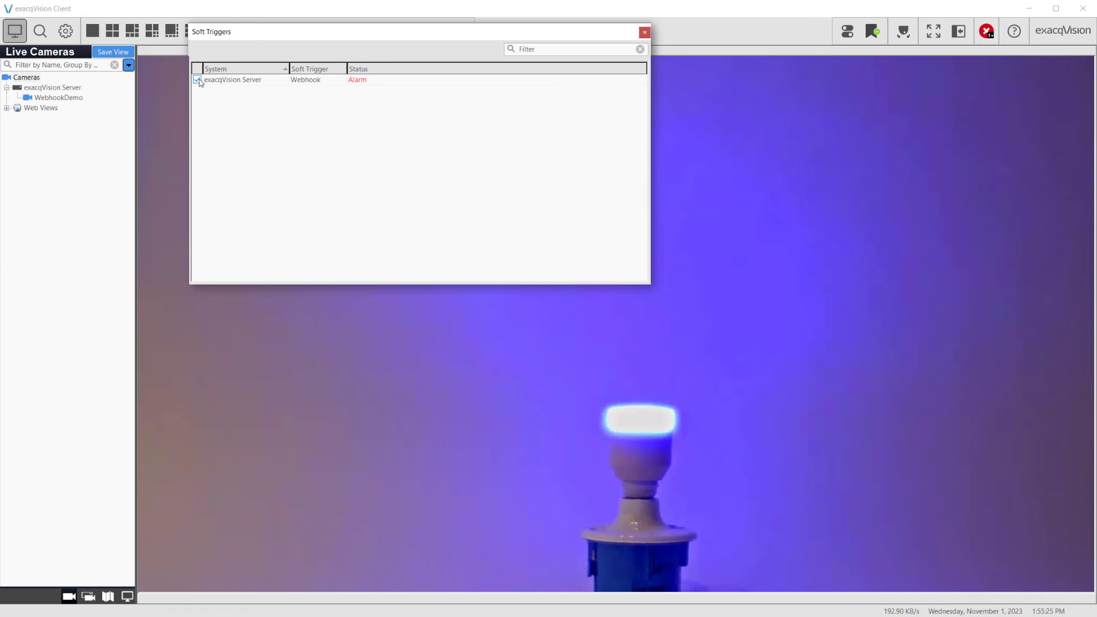
pyautogui.click(198, 80)
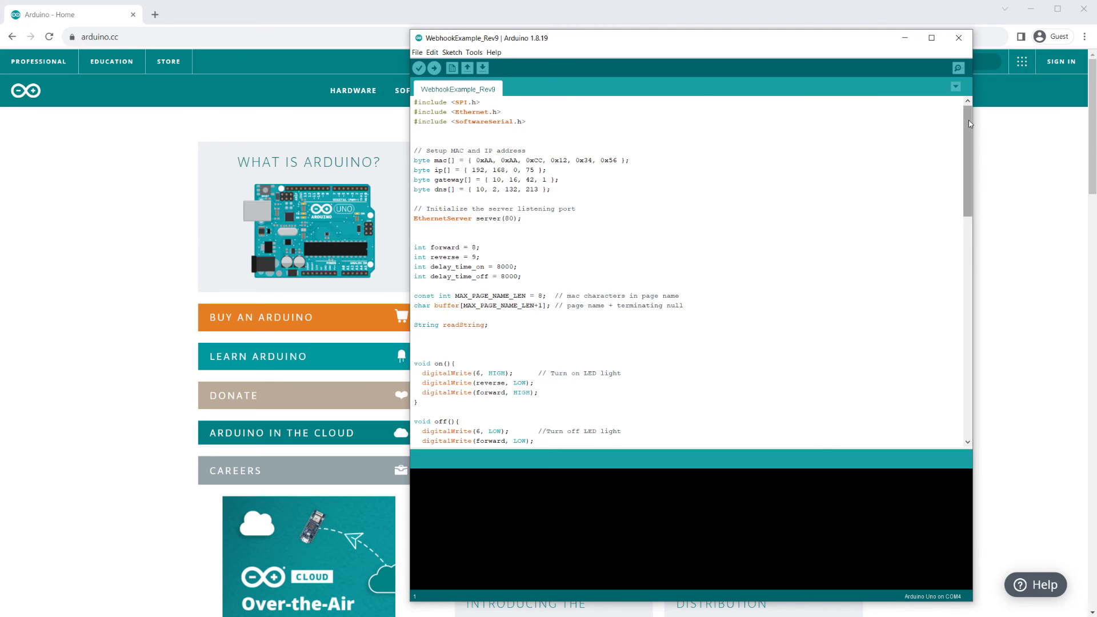
# Step: Review the WebhookExample_Rev9 sketch's on/off code, then enter '/of' as the route path
pyautogui.moveTo(970, 124); pyautogui.dragTo(982, 325)
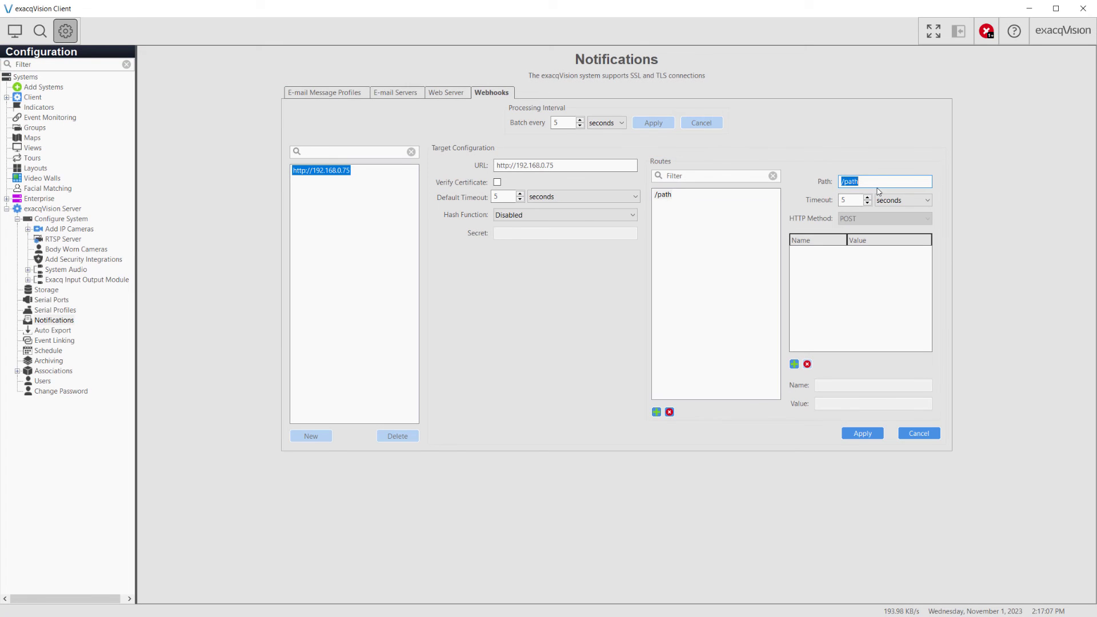
pyautogui.write('/off/')
# Step: Add another route starting with '/', and associate the On and Off controls with the WebhookDemo camera
pyautogui.click(656, 412)
pyautogui.write('/')
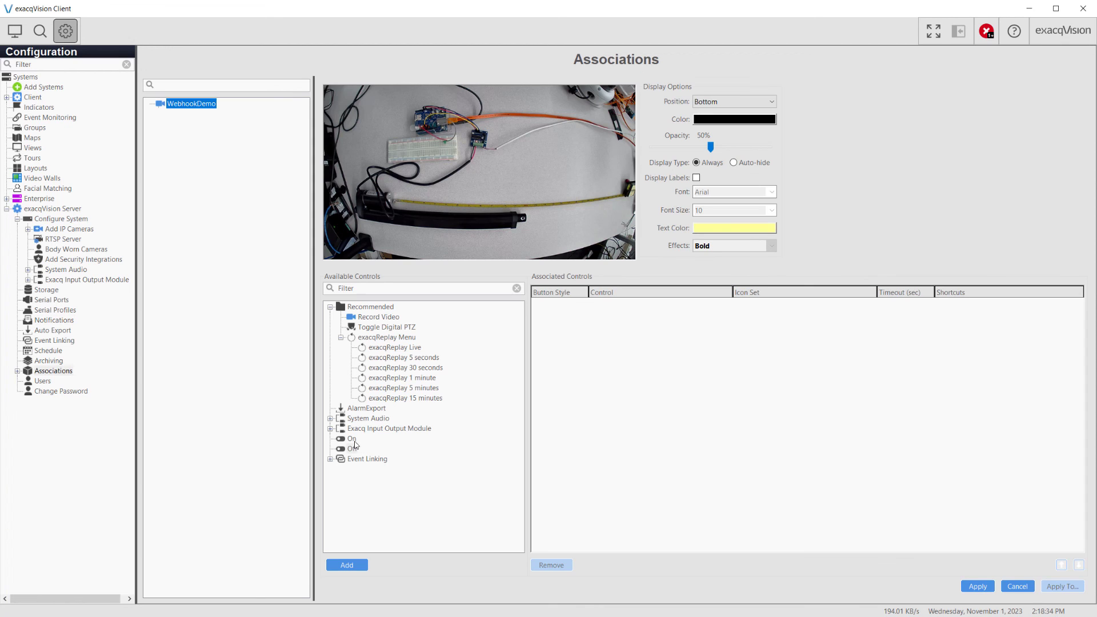
pyautogui.click(352, 439)
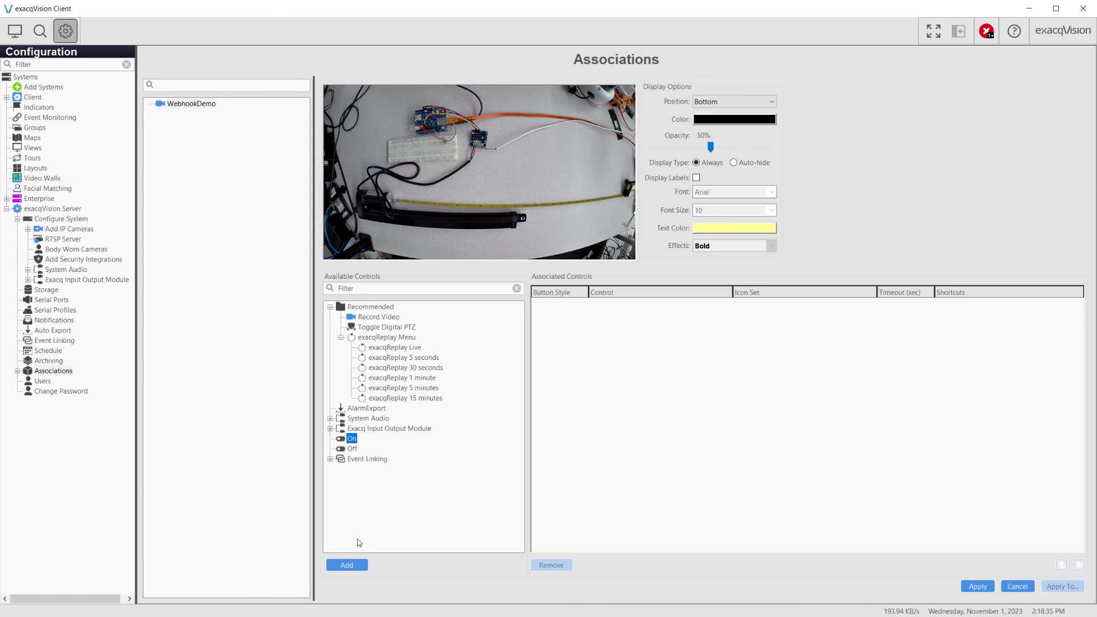
pyautogui.click(364, 568)
pyautogui.click(352, 450)
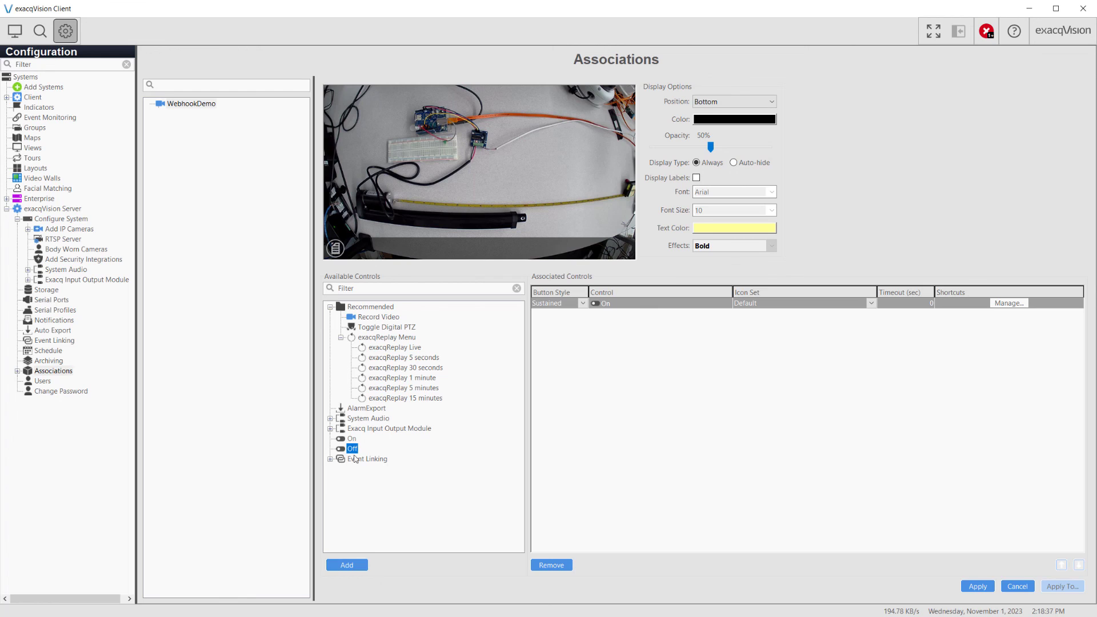
pyautogui.click(357, 567)
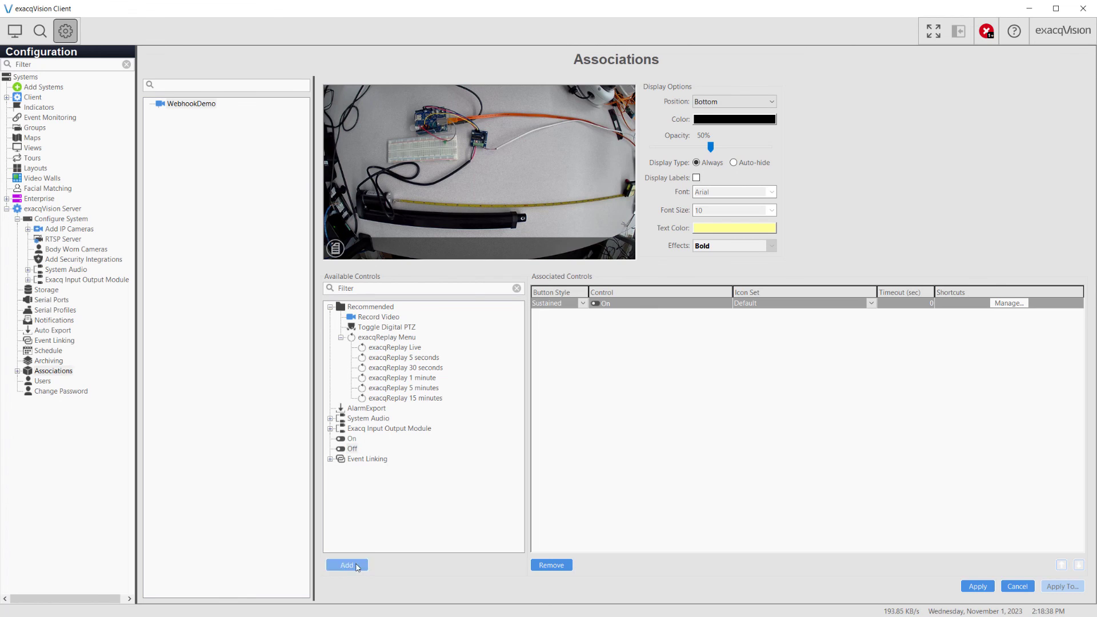
pyautogui.click(977, 589)
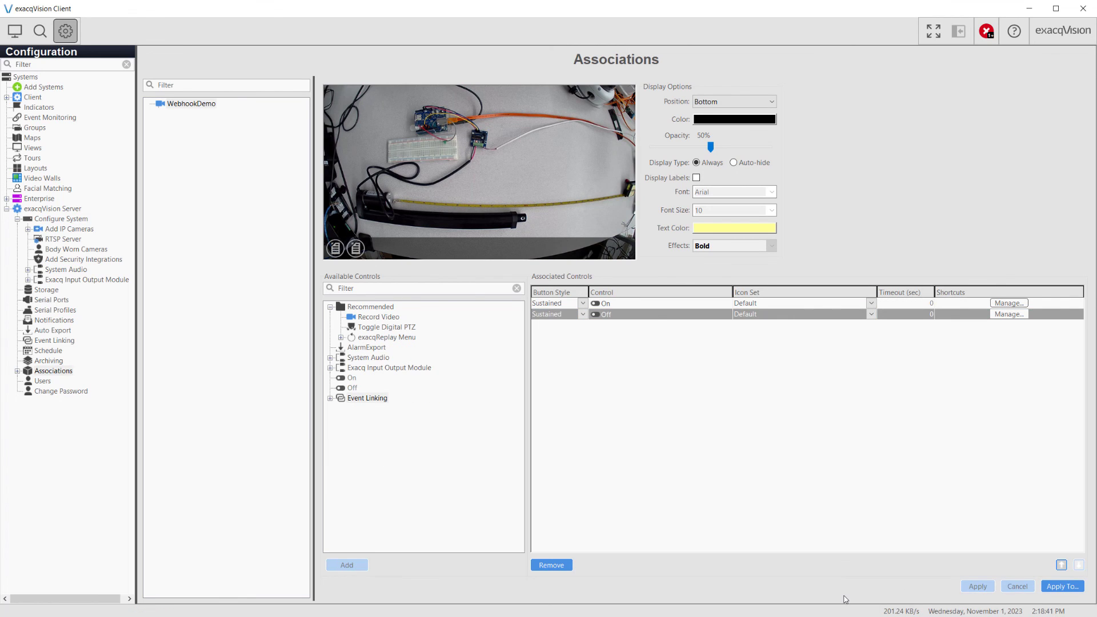